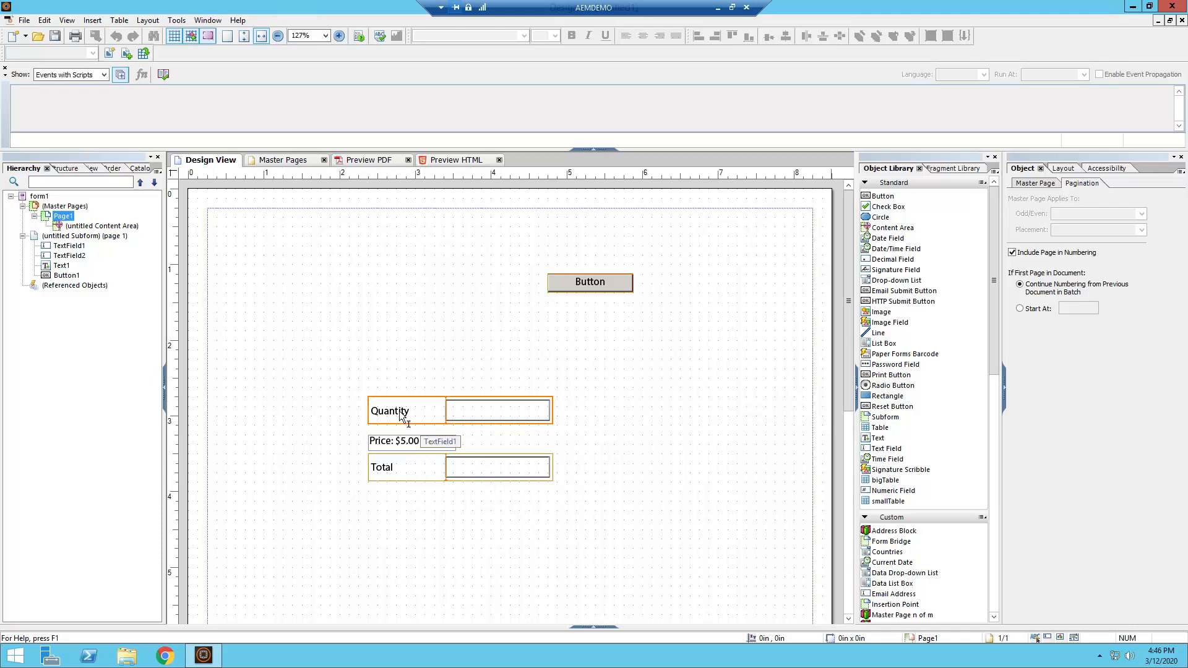
pyautogui.click(440, 412)
pyautogui.click(560, 411)
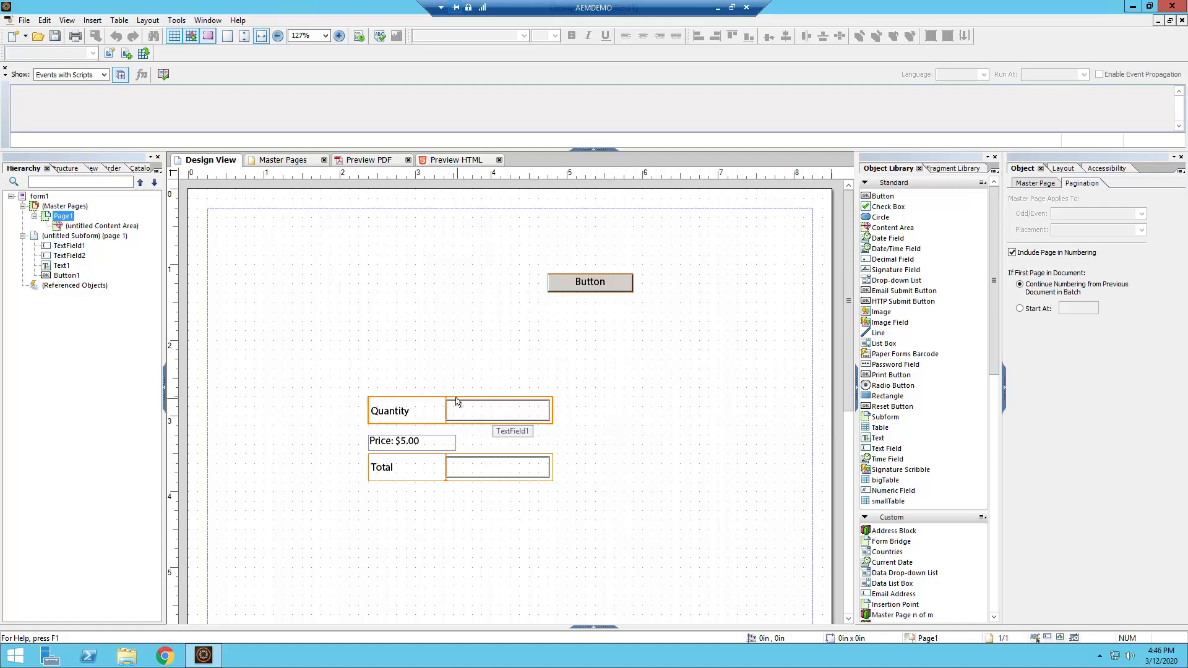
pyautogui.click(103, 78)
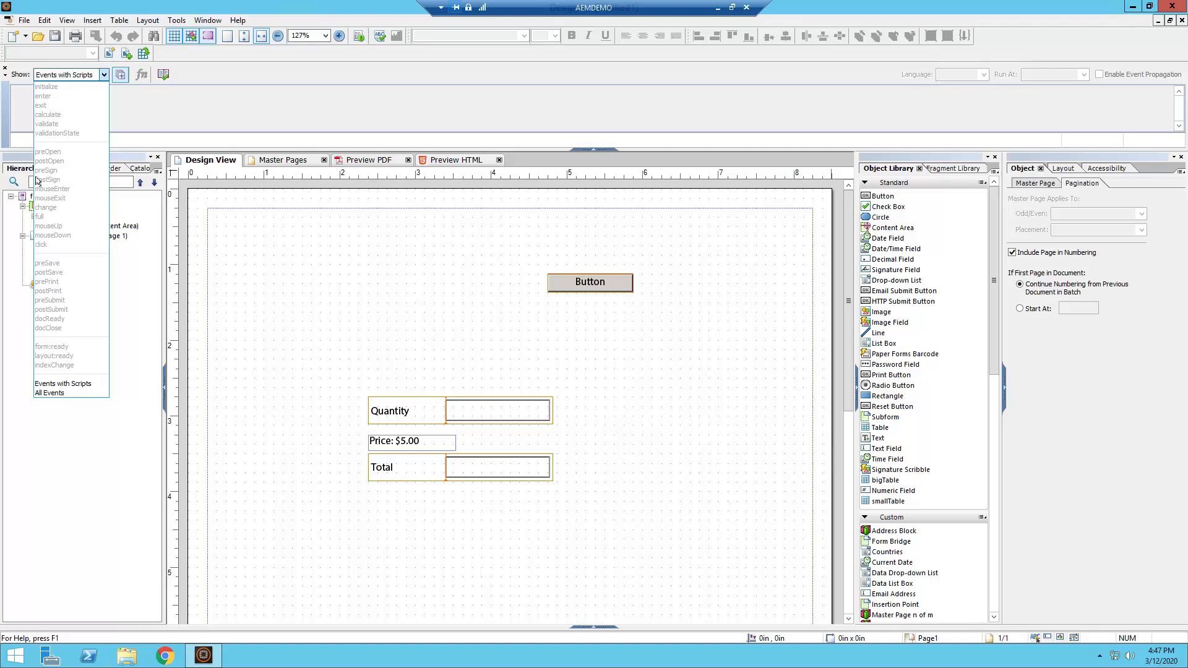
pyautogui.click(399, 391)
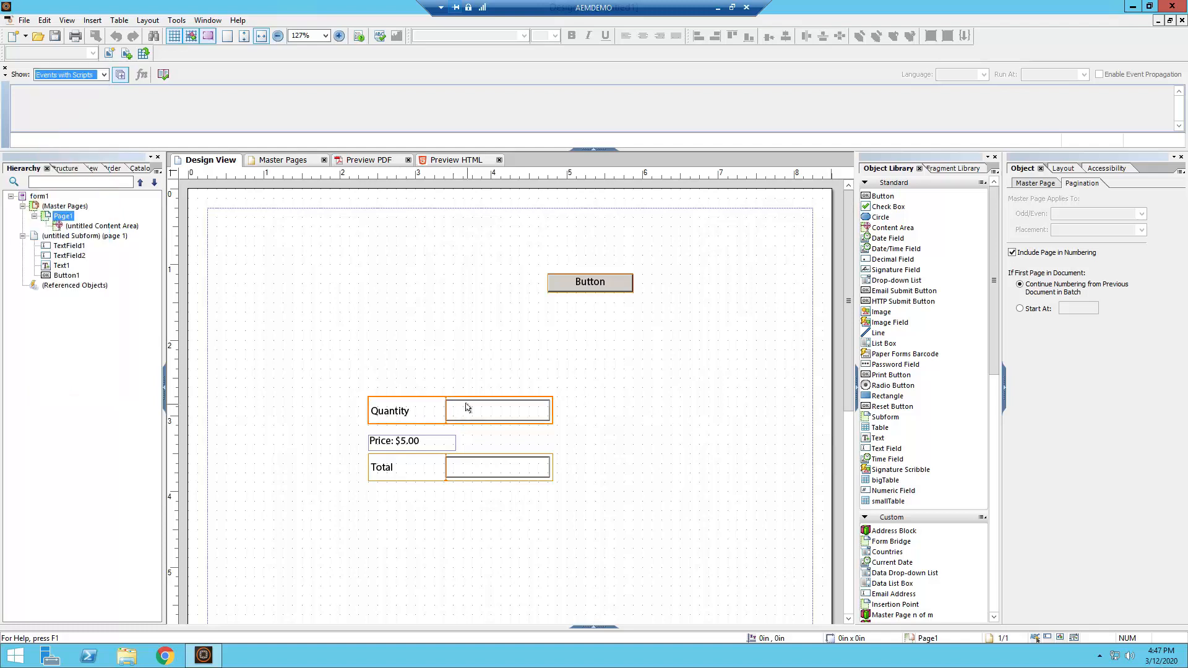
# - Open the action for the Quantity text field and set its condition to TextField1 "is not empty"
pyautogui.click(432, 410)
pyautogui.rightClick(431, 411)
pyautogui.moveTo(501, 275)
pyautogui.click(585, 280)
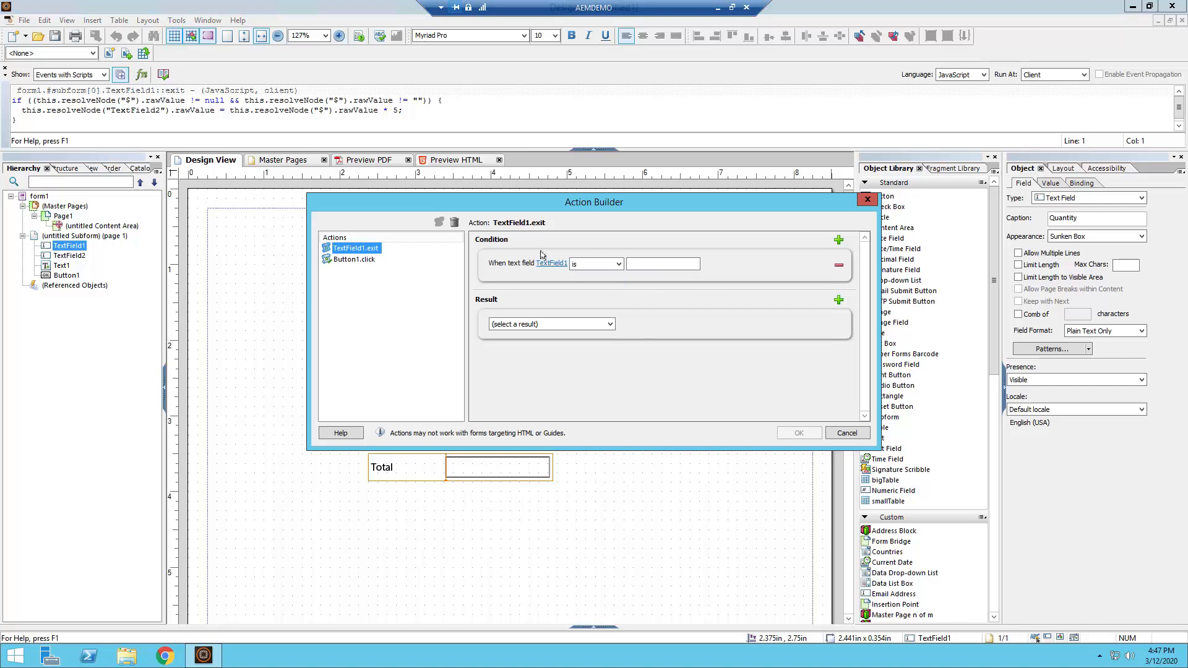
pyautogui.moveTo(569, 209); pyautogui.dragTo(535, 138)
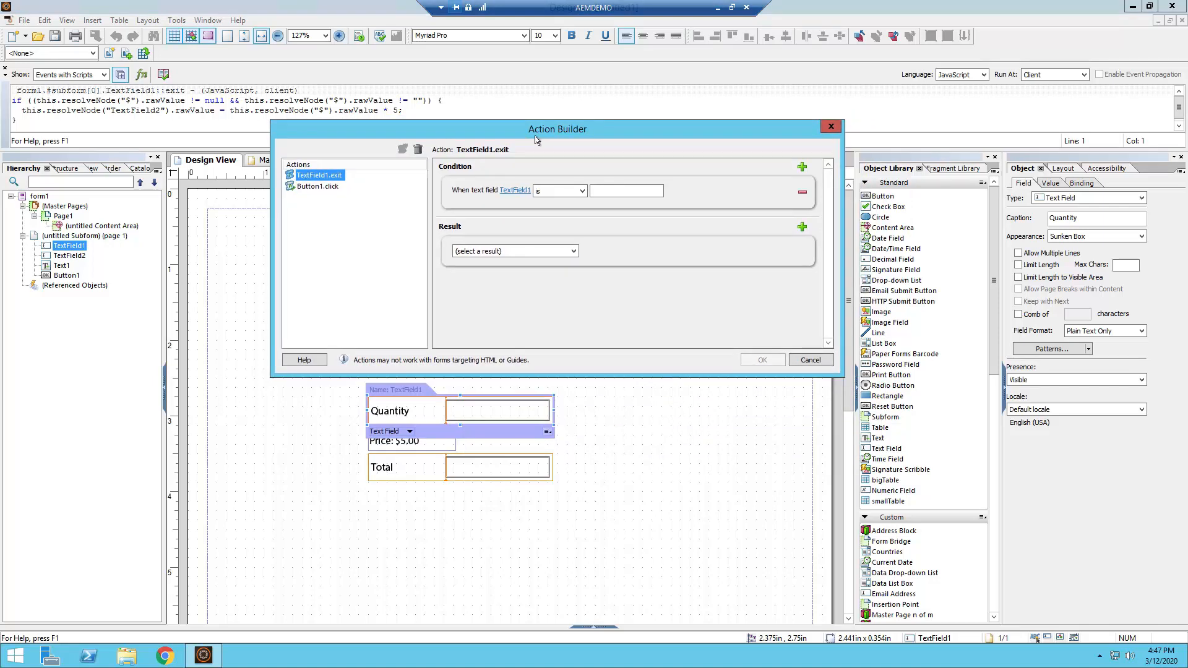
pyautogui.click(582, 191)
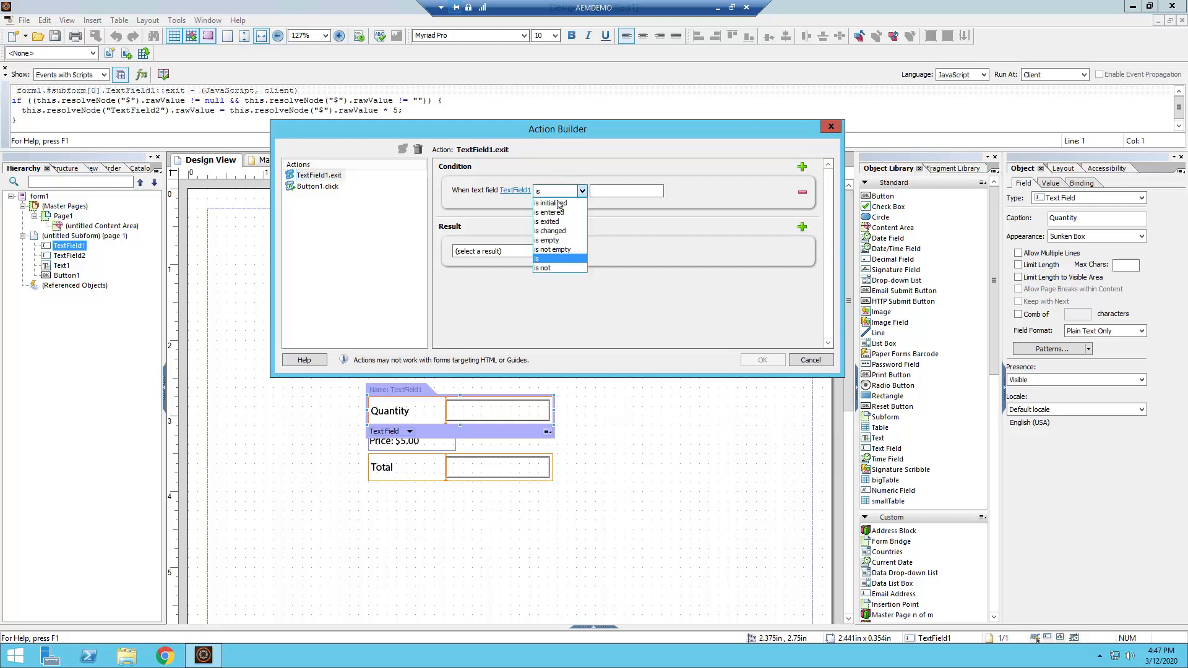
pyautogui.click(551, 250)
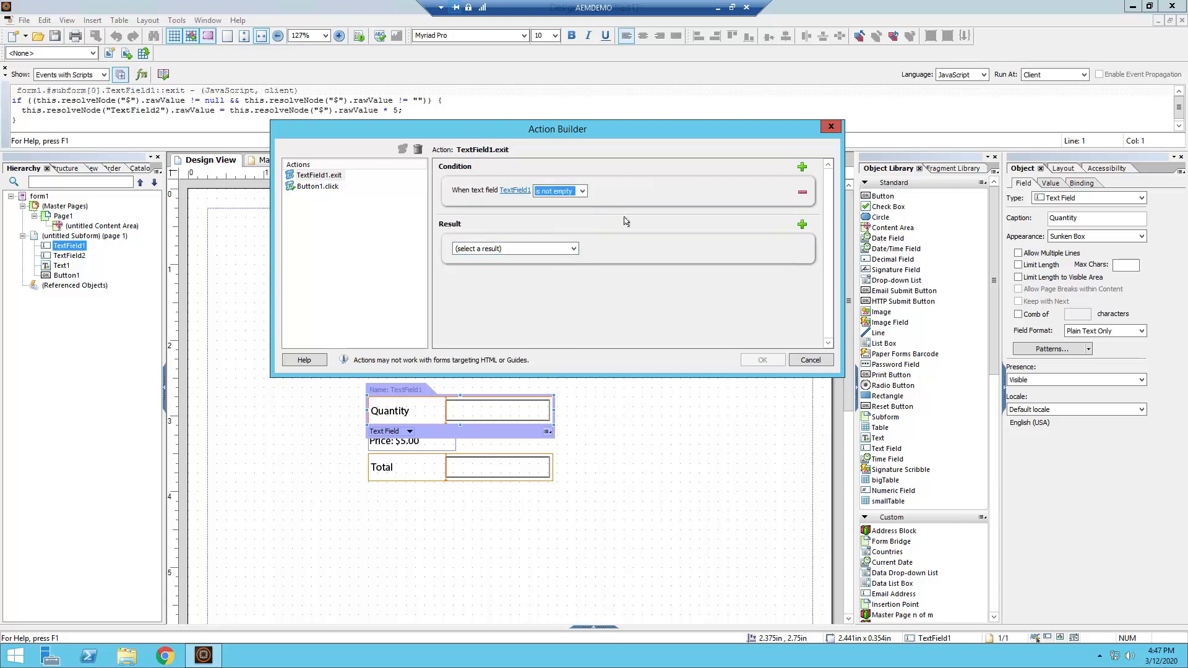
# - Choose "Set the Value of a Field" as the action's result, with TextField2 as the target field
pyautogui.click(567, 251)
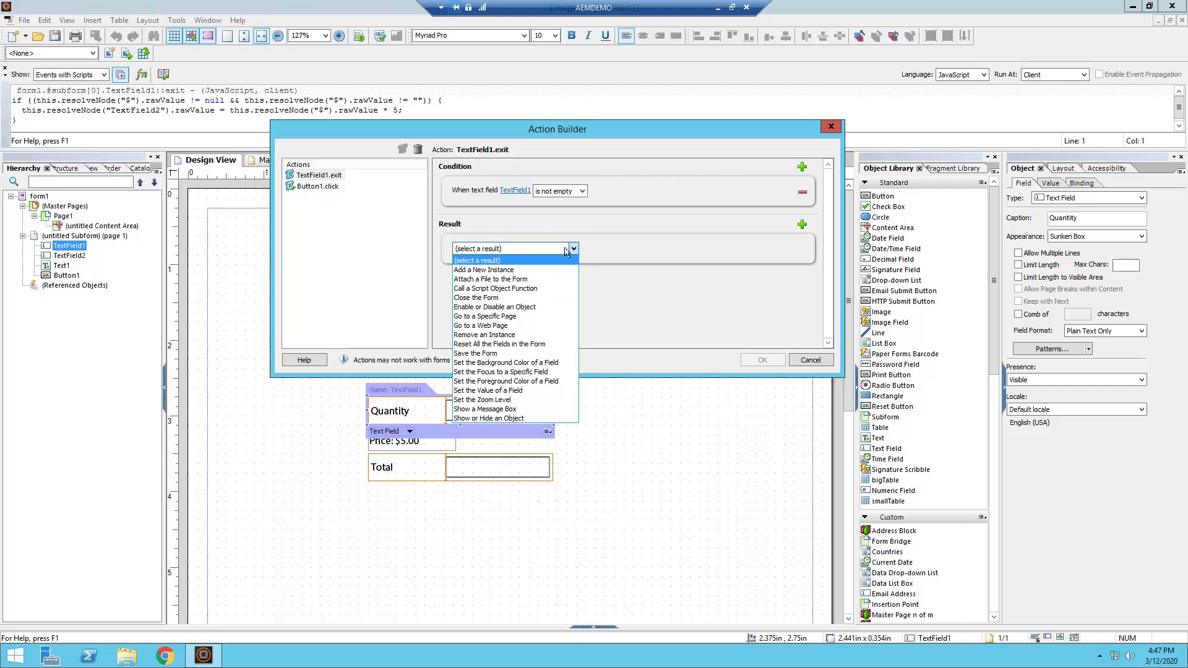
pyautogui.click(599, 246)
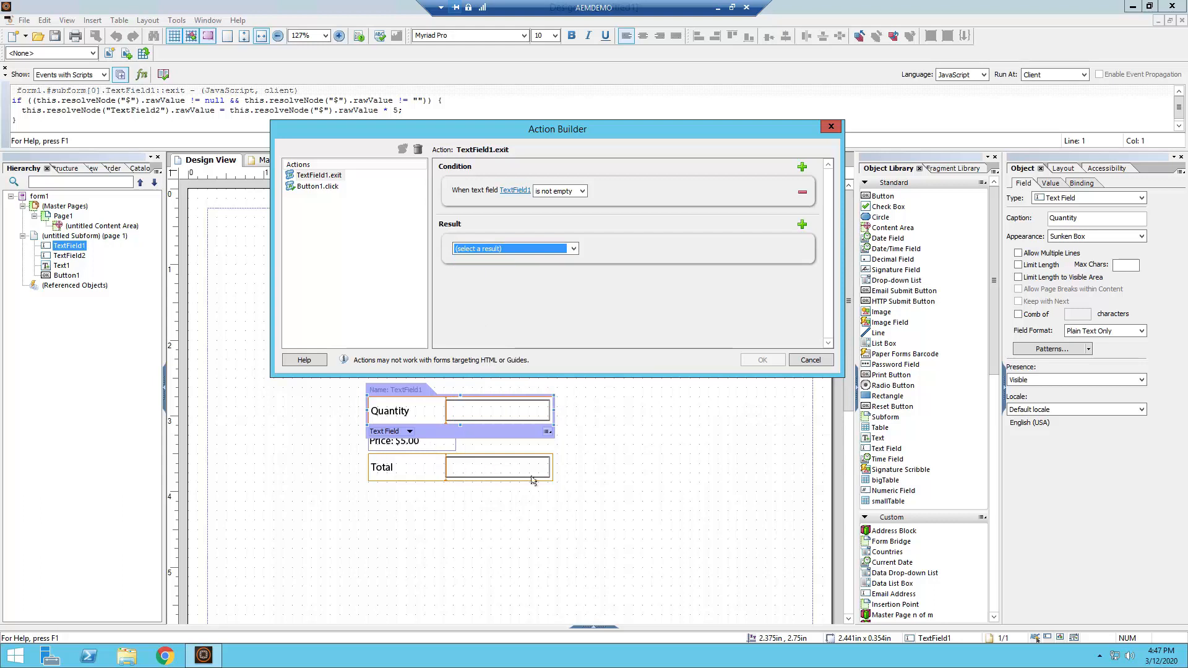
pyautogui.click(513, 251)
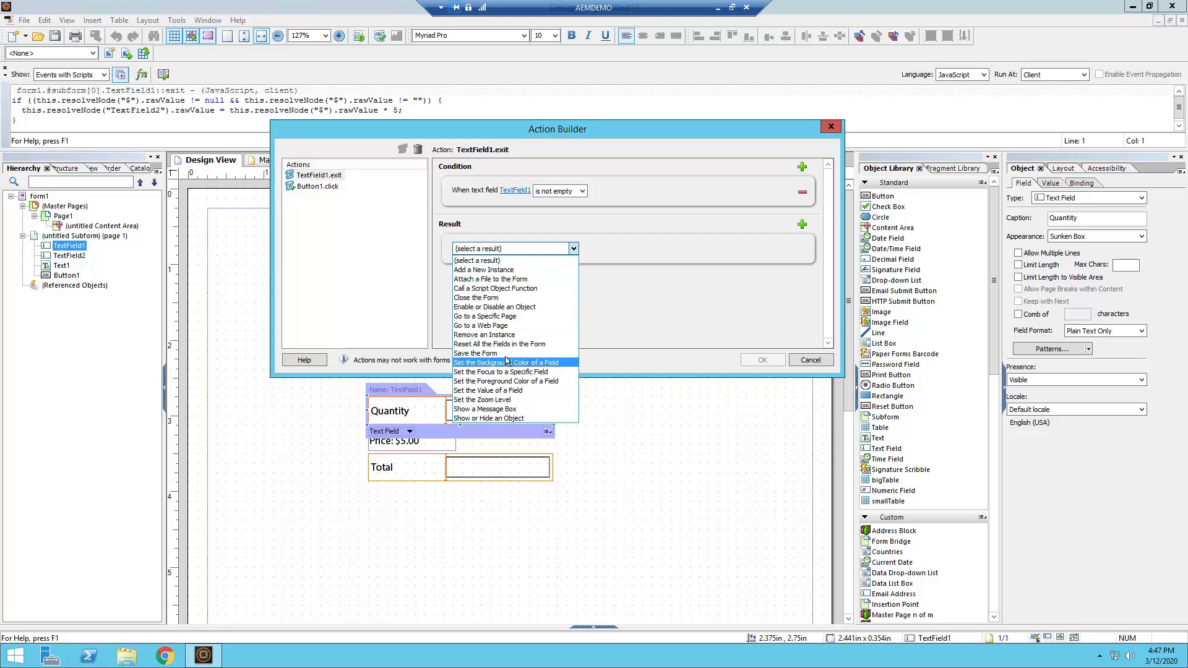
pyautogui.click(522, 391)
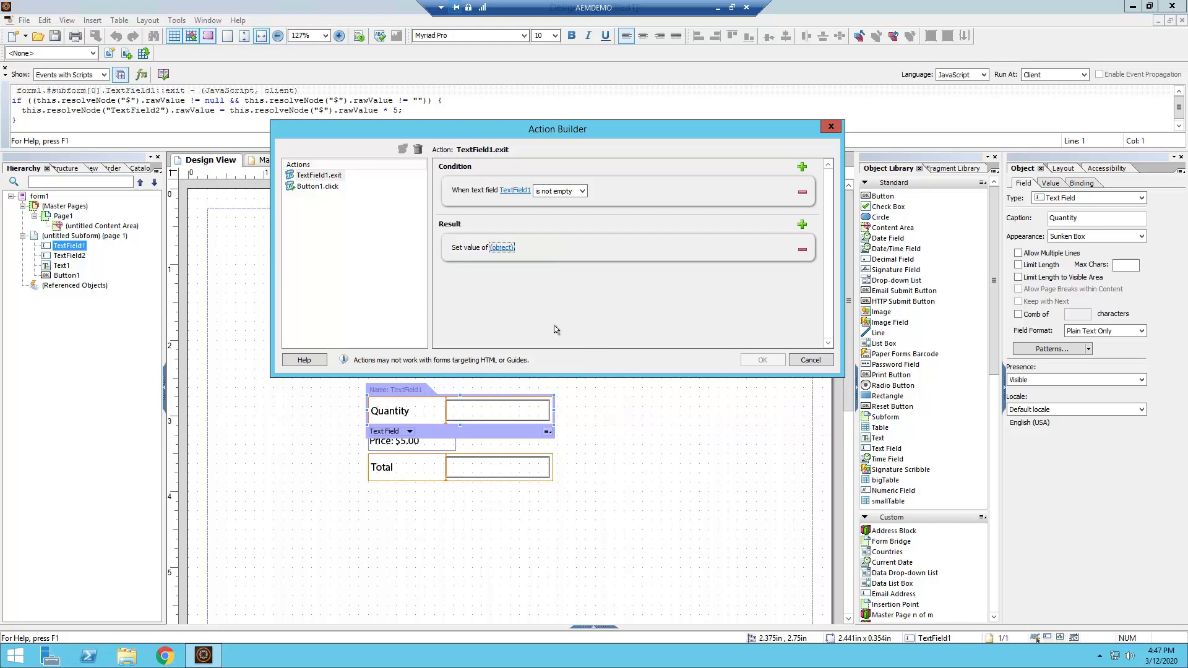
pyautogui.click(501, 247)
pyautogui.click(352, 201)
pyautogui.click(413, 351)
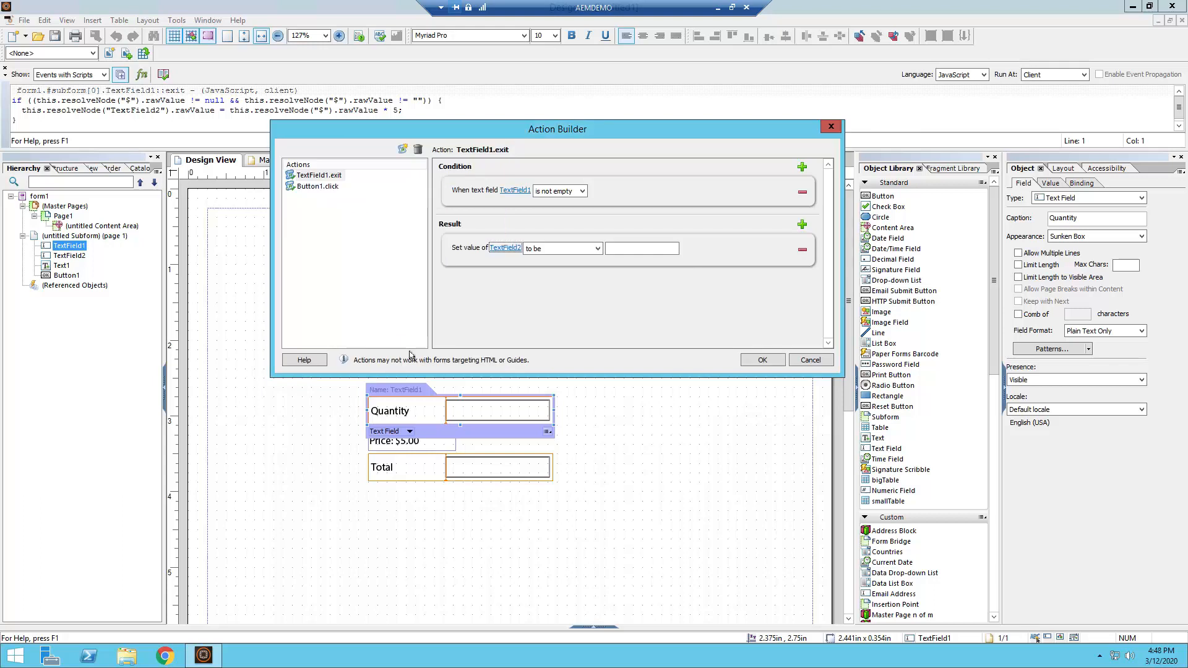
# - Have TextField2 set "to the value of field" TextField1 and apply the action
pyautogui.click(573, 250)
pyautogui.click(573, 276)
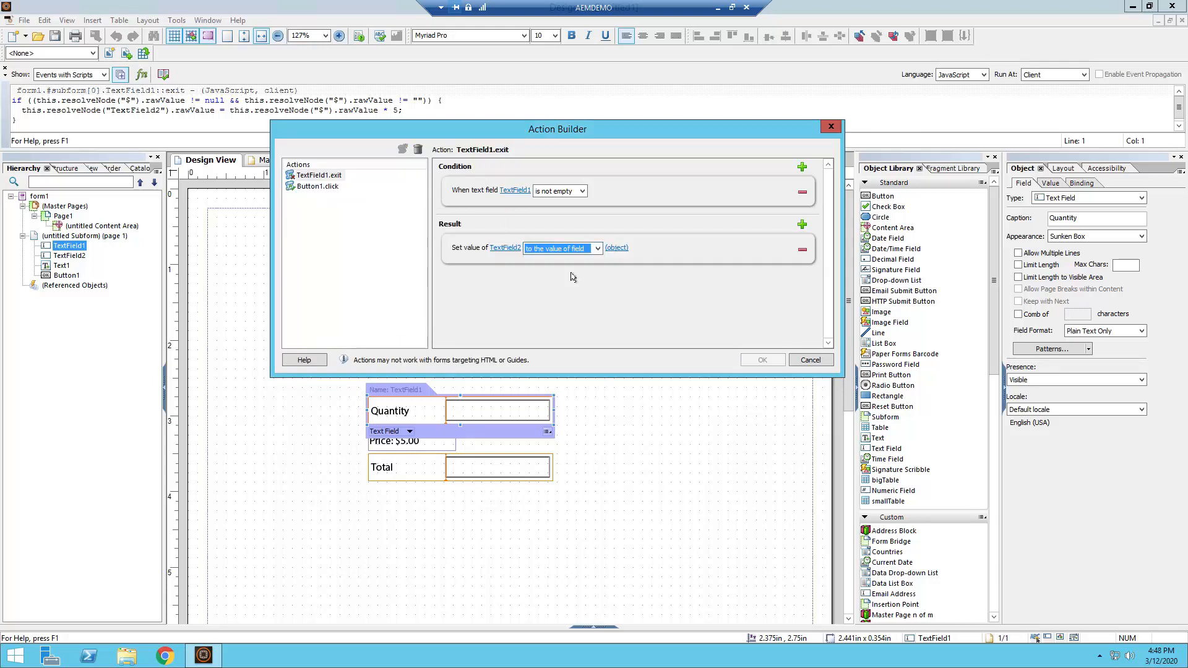
pyautogui.click(614, 250)
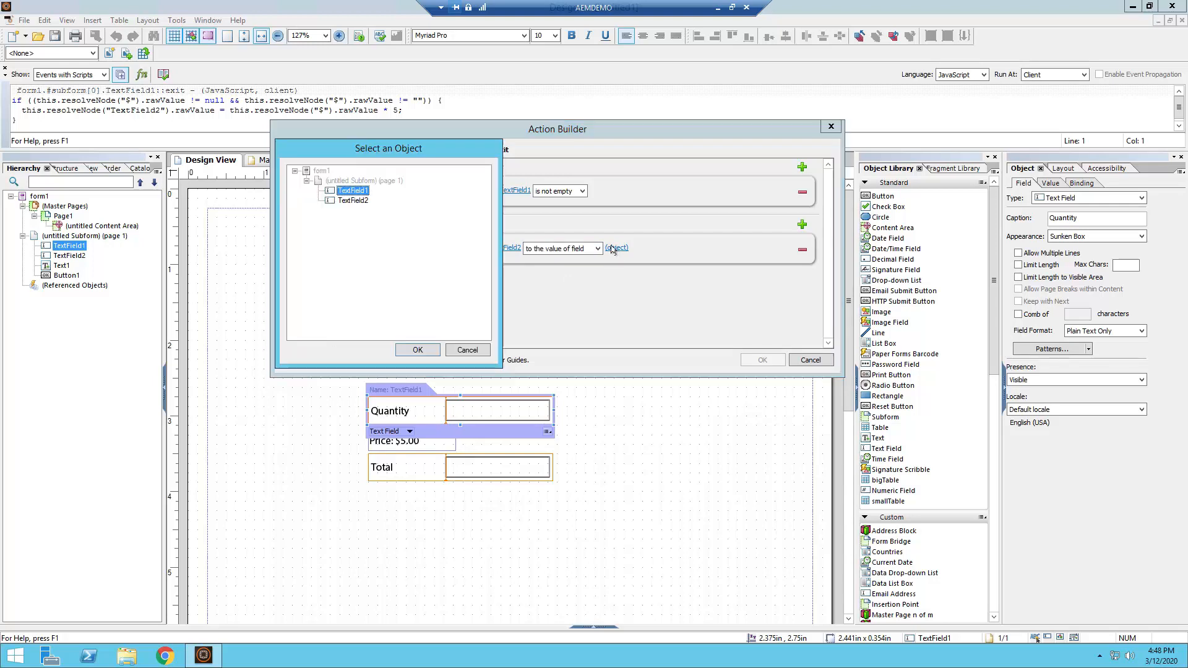
pyautogui.click(398, 205)
pyautogui.click(420, 351)
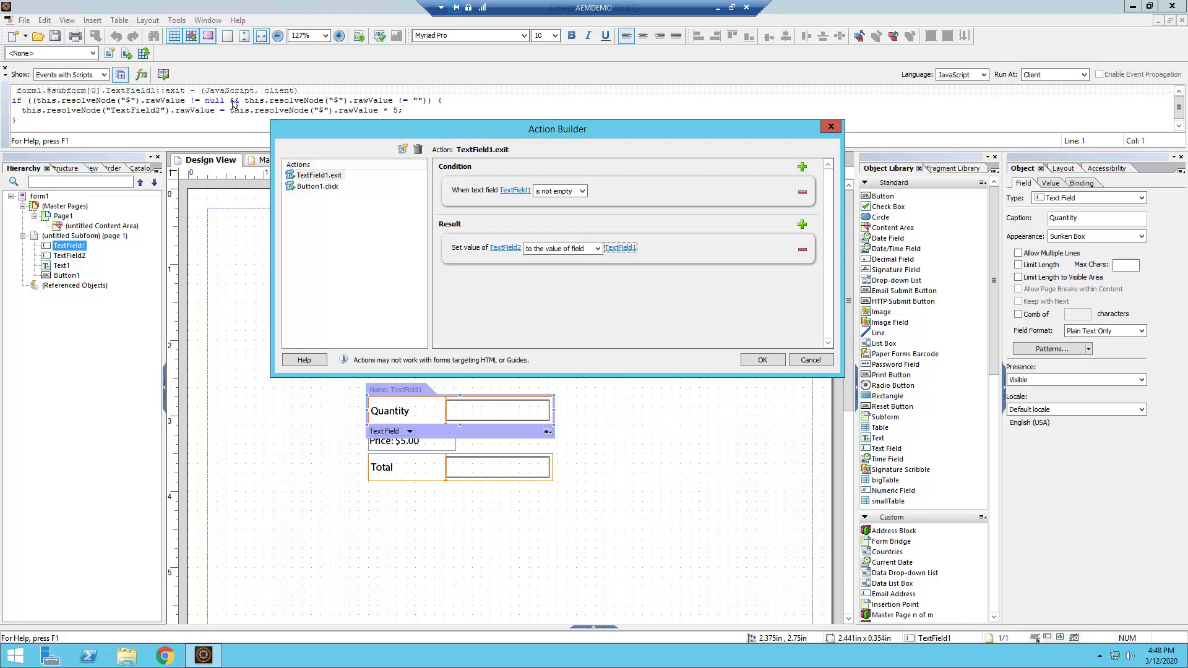
pyautogui.click(754, 361)
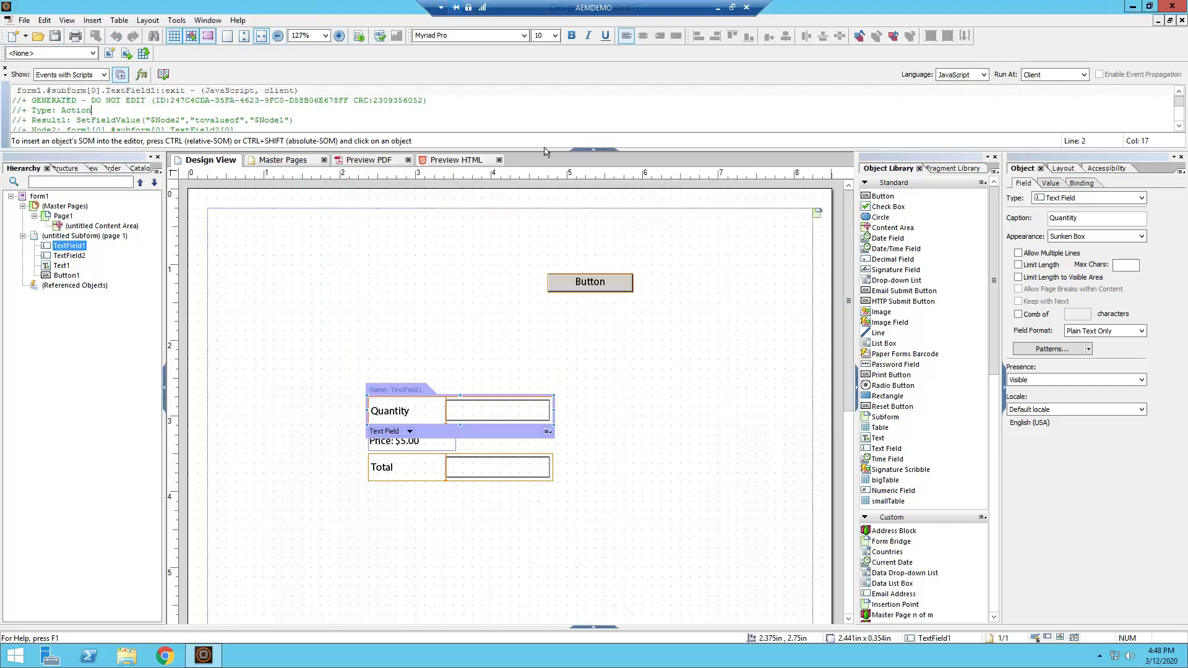
# - Enlarge the script editor and append "* 5" to the value assigned to TextField2 in the generated exit script
pyautogui.moveTo(545, 147); pyautogui.dragTo(537, 237)
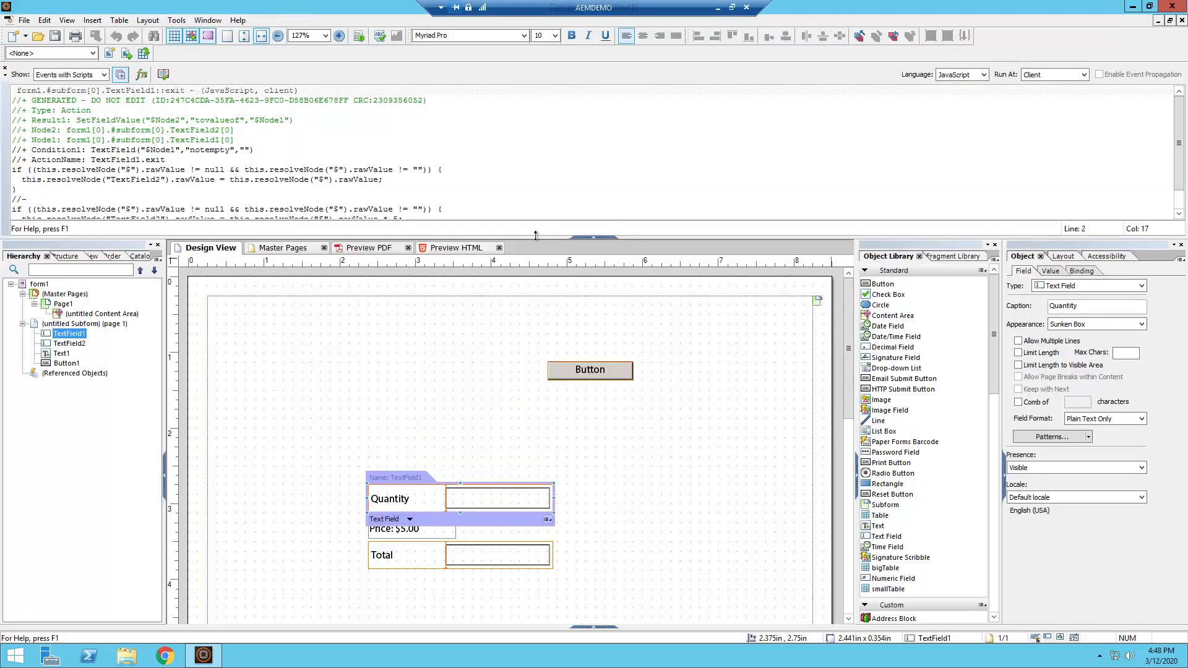
pyautogui.click(355, 196)
pyautogui.scroll(-1, 355, 196)
pyautogui.click(125, 156)
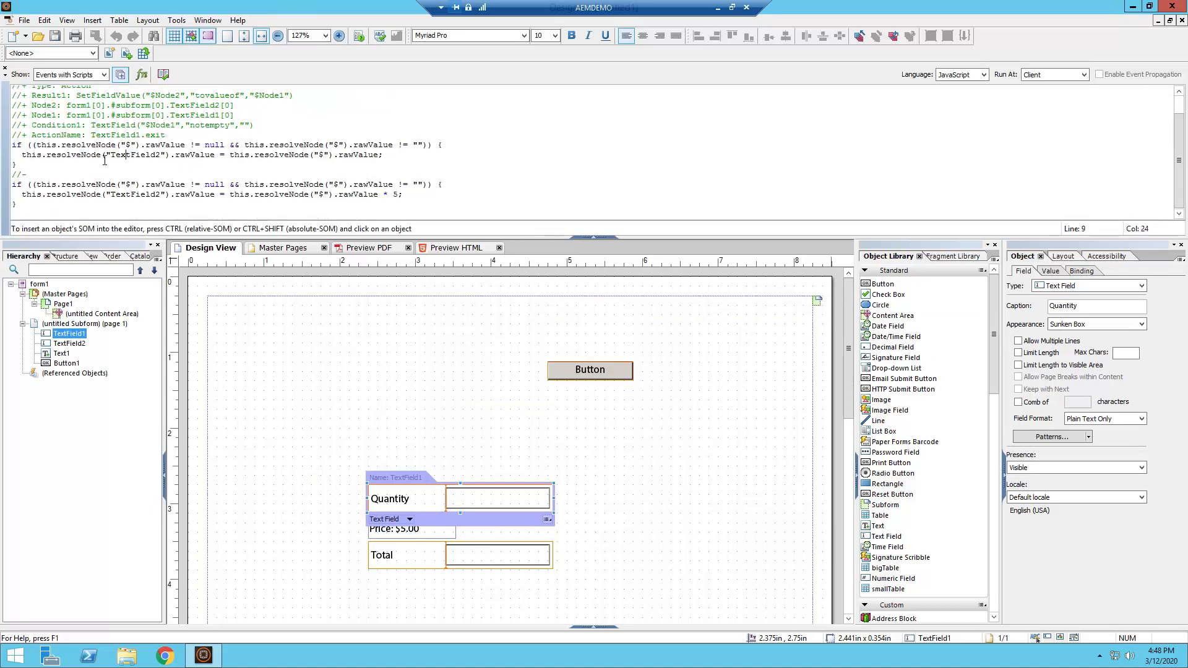
pyautogui.click(41, 154)
pyautogui.moveTo(22, 155); pyautogui.dragTo(382, 161)
pyautogui.click(385, 158)
pyautogui.click(382, 157)
pyautogui.write('* 5')
pyautogui.moveTo(386, 154); pyautogui.dragTo(234, 155)
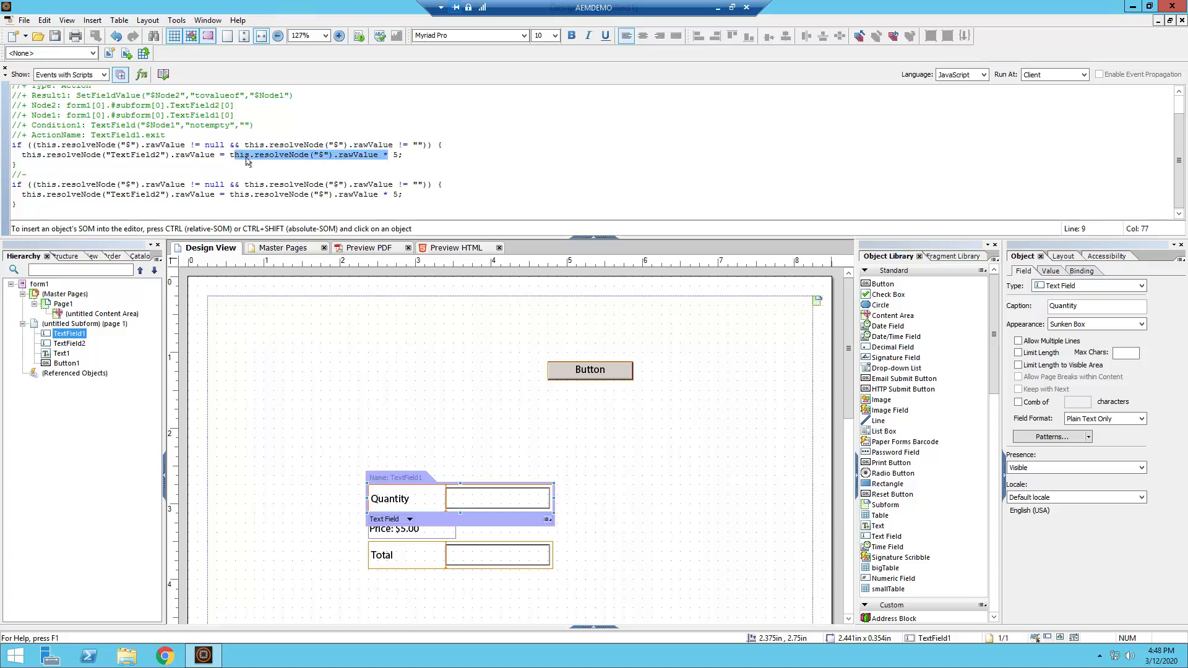
# - Preview the form as a PDF and test the Total calculation by entering a Quantity of 5
pyautogui.click(370, 247)
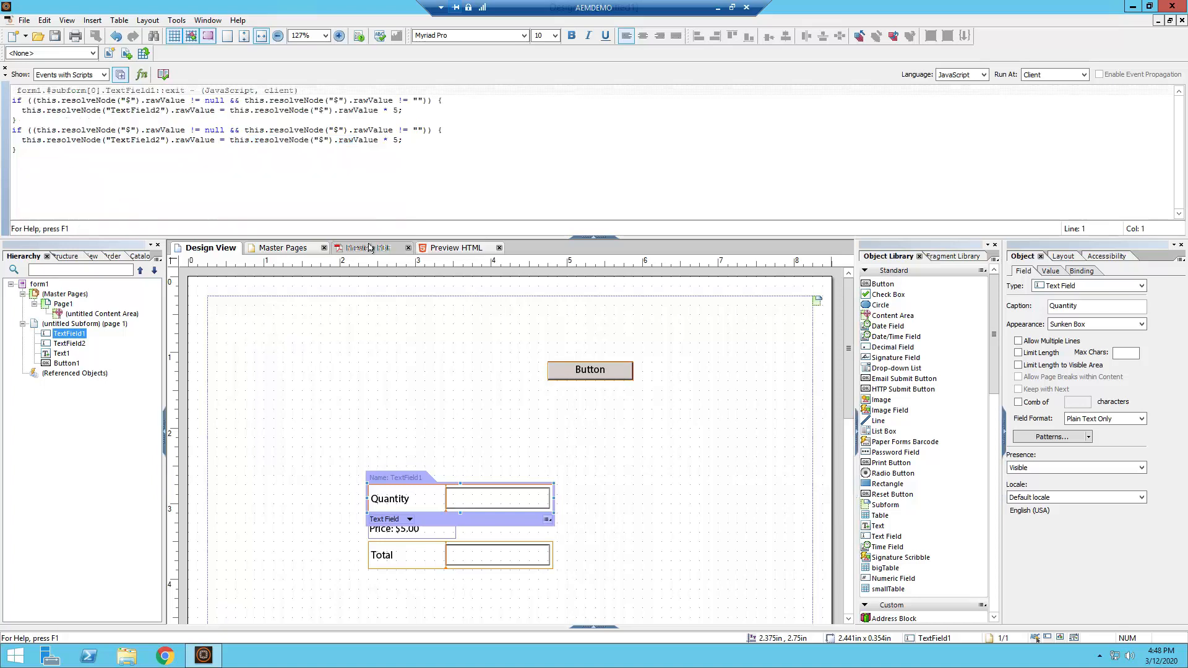
pyautogui.click(692, 323)
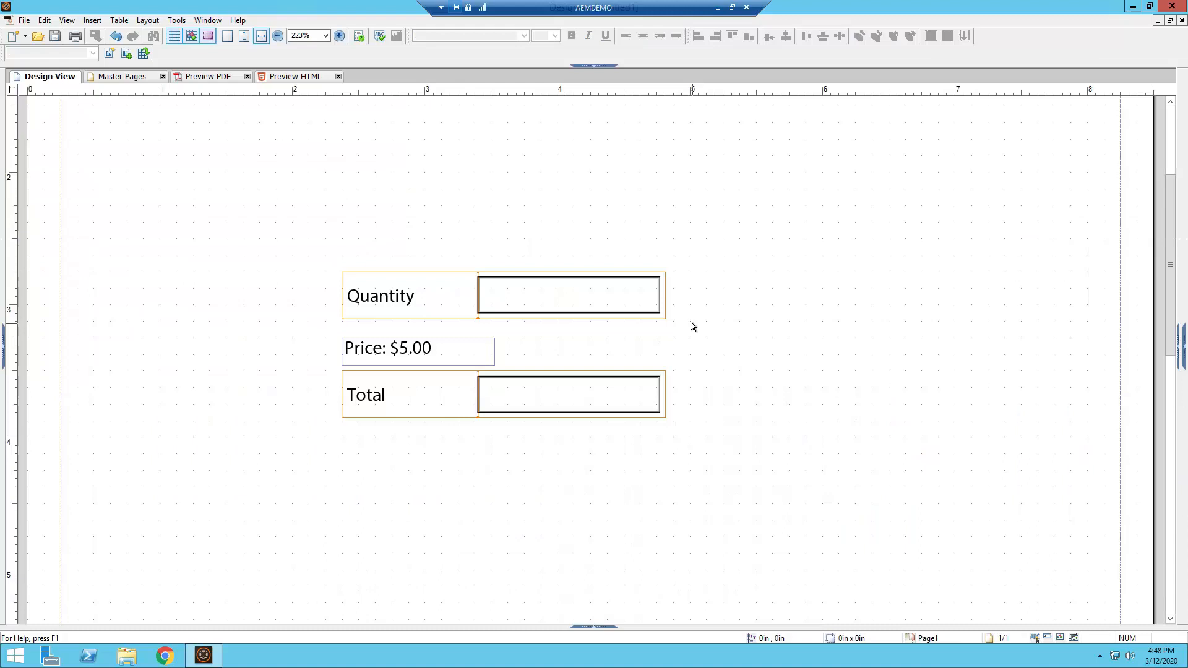
pyautogui.click(532, 292)
pyautogui.scroll(3, 531, 292)
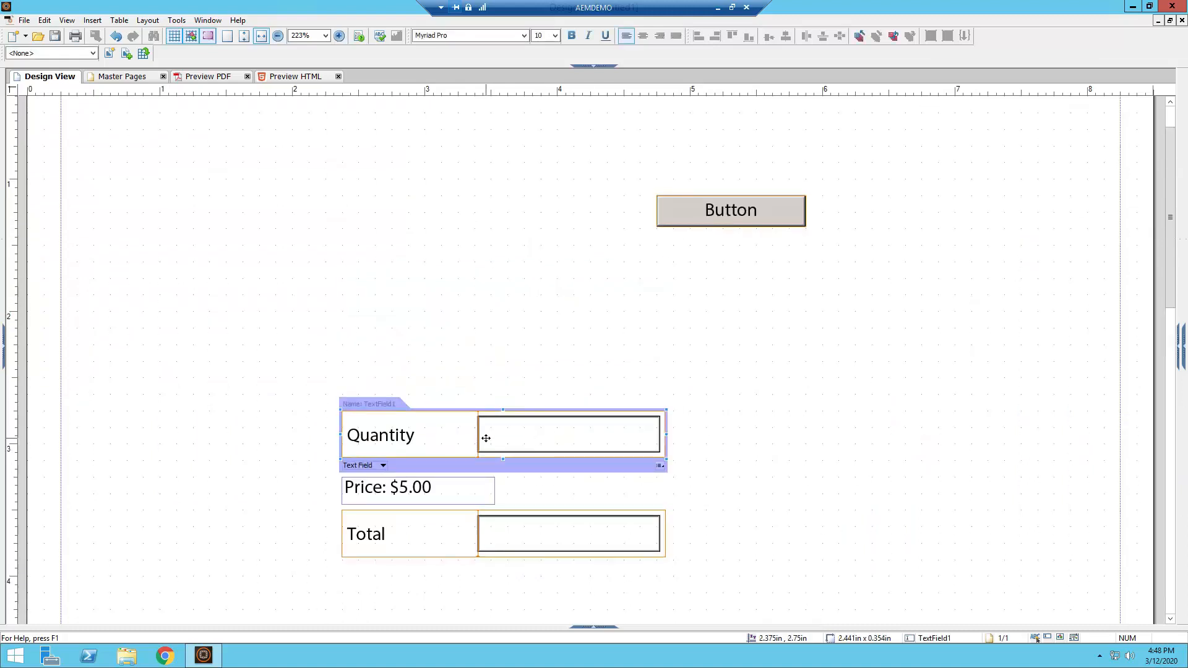
pyautogui.click(198, 76)
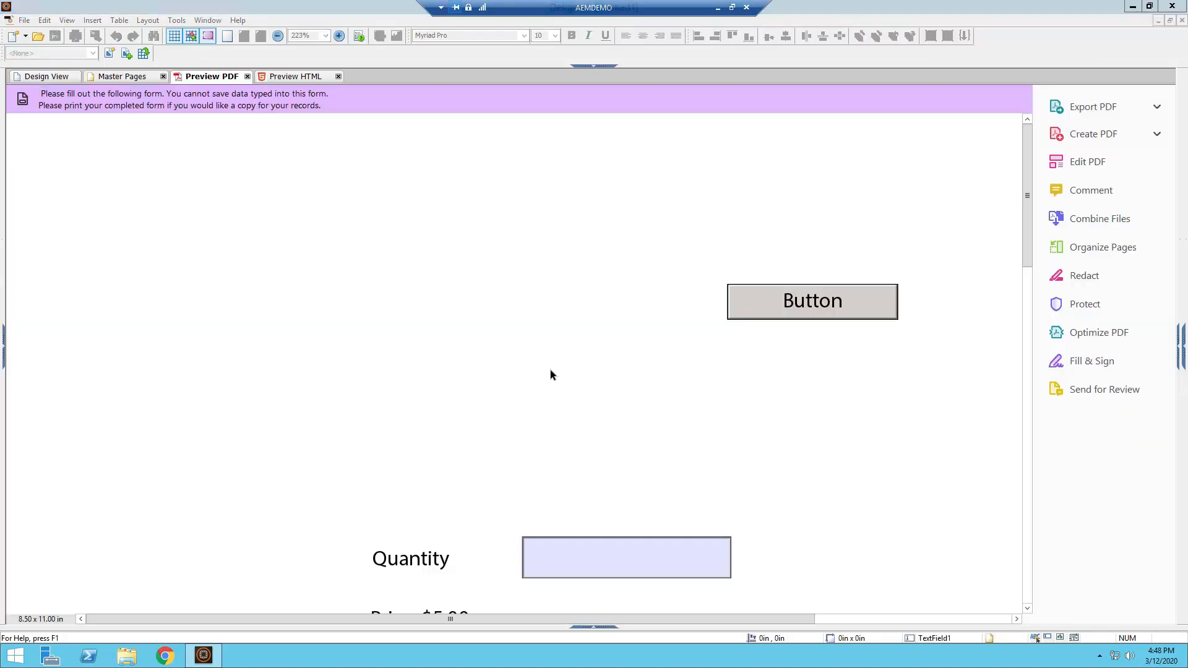
pyautogui.click(703, 524)
pyautogui.scroll(-3, 848, 461)
pyautogui.write('5')
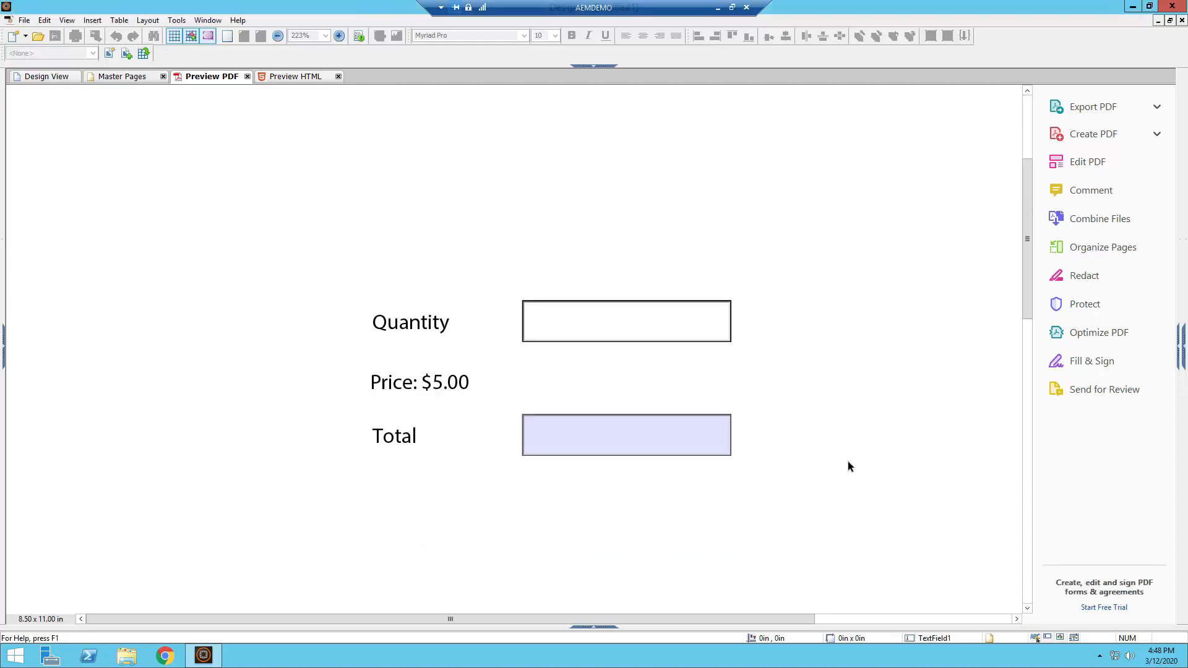
pyautogui.press('Tab')
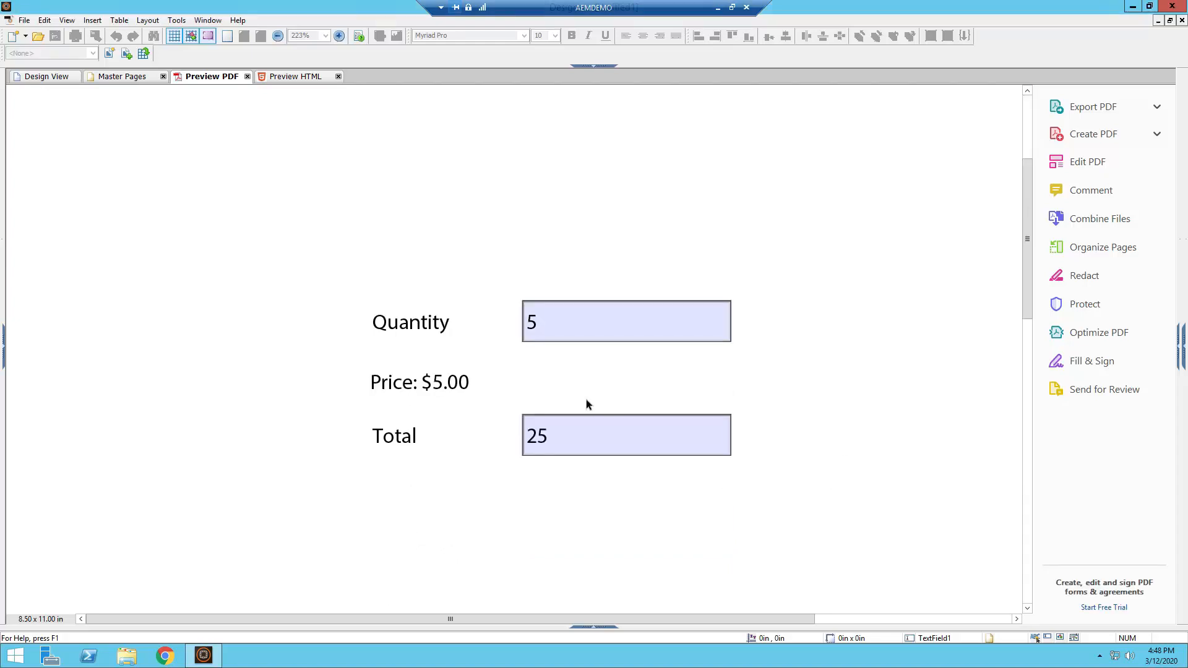
pyautogui.click(542, 454)
pyautogui.doubleClick(600, 430)
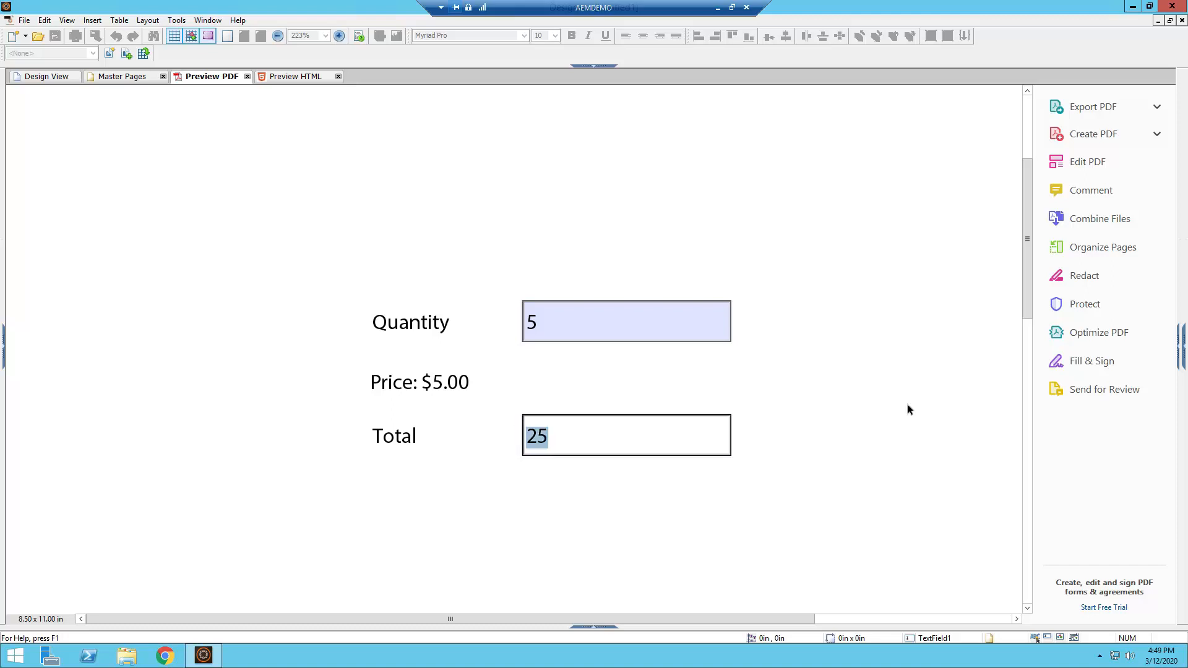
pyautogui.scroll(7, 759, 411)
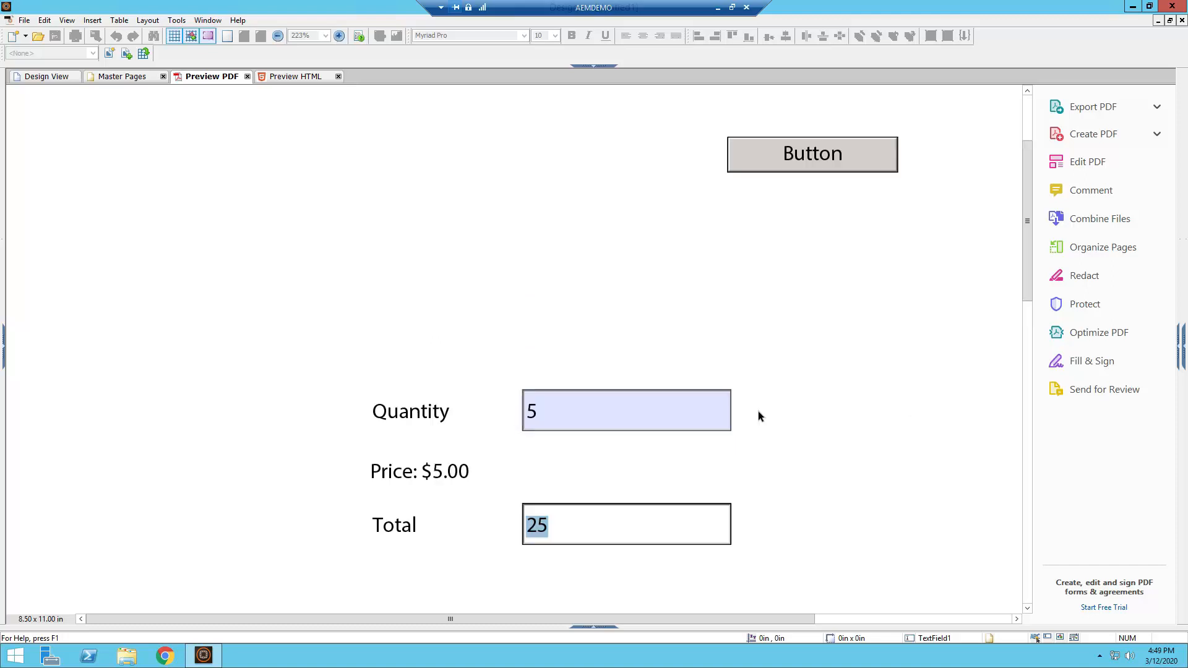
# - Return to the design view and review the Button object's click action and its generated presence script line
pyautogui.click(23, 74)
pyautogui.click(467, 320)
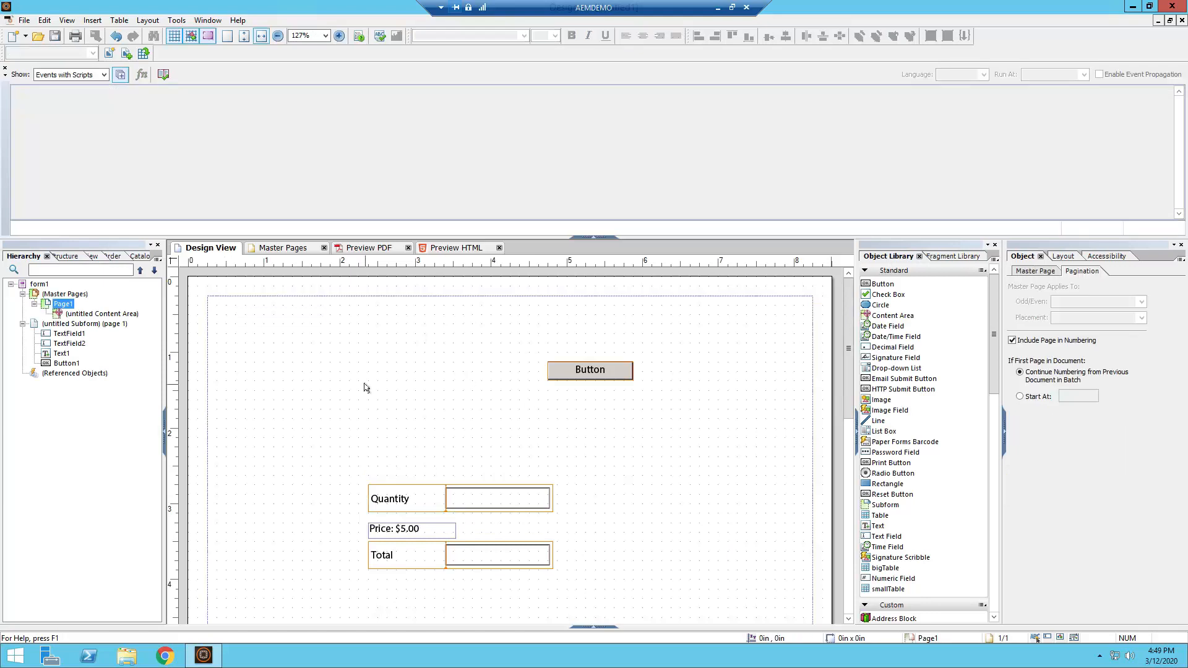
pyautogui.click(600, 370)
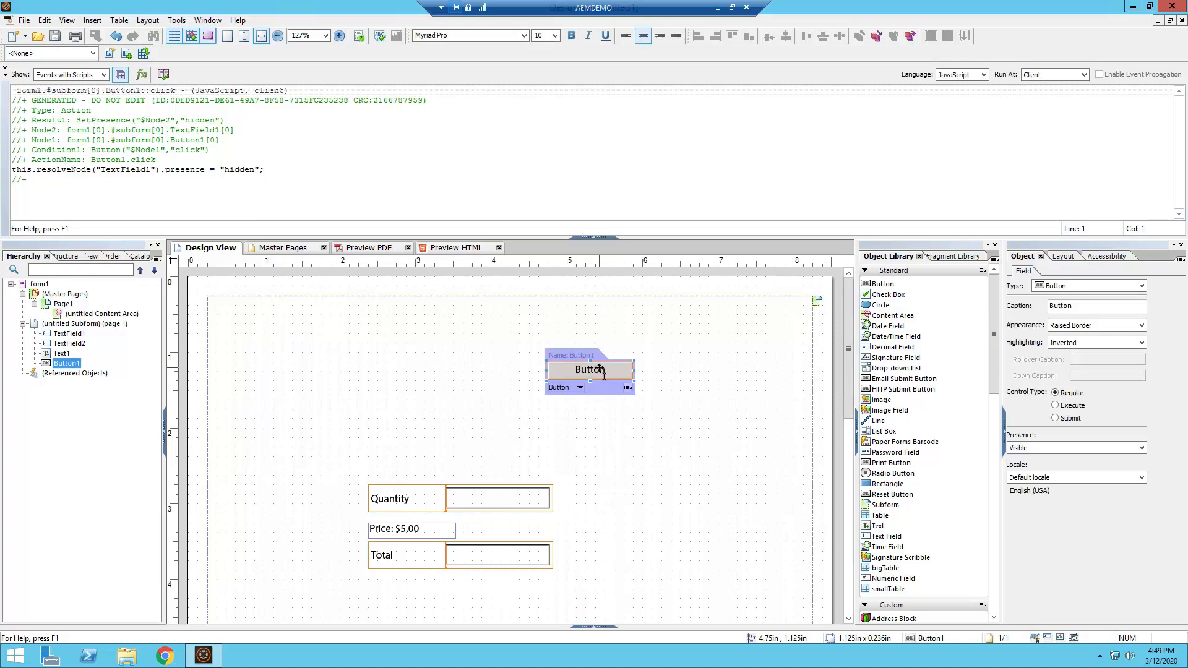
pyautogui.rightClick(601, 369)
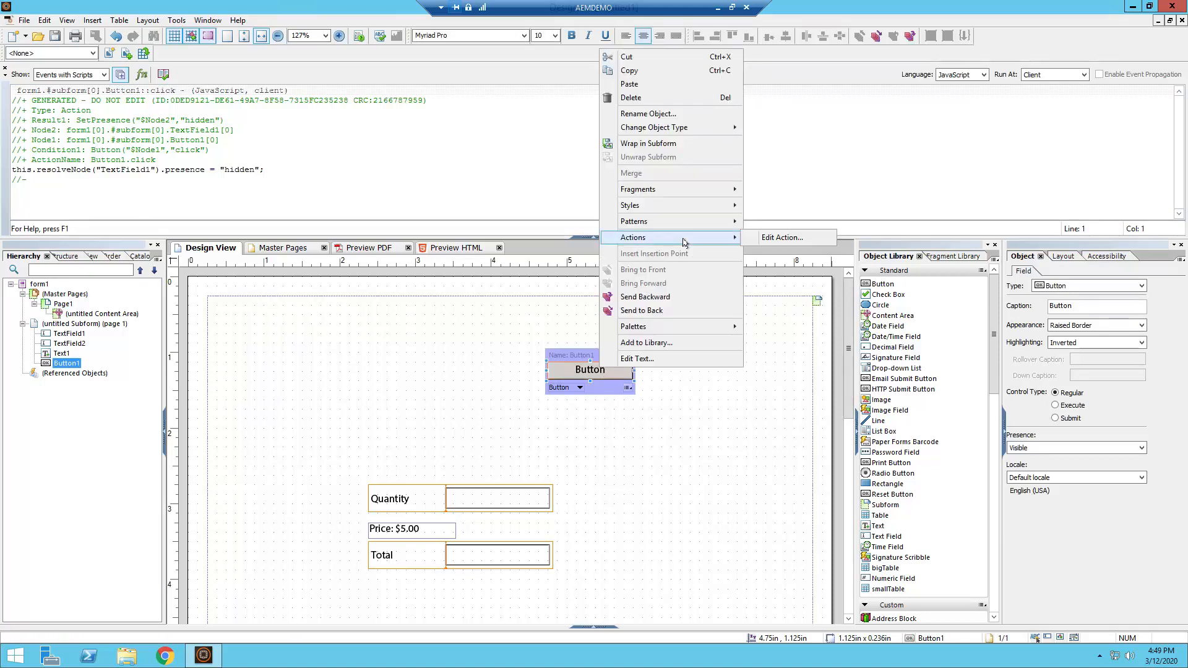
pyautogui.click(749, 240)
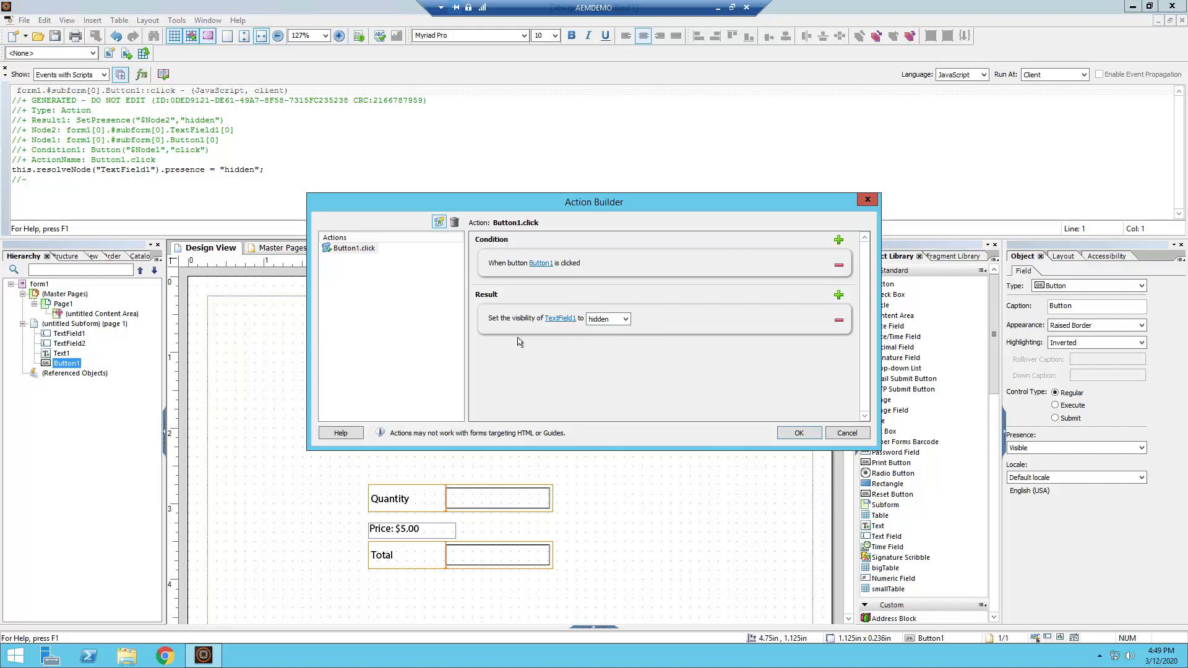
pyautogui.click(798, 434)
pyautogui.tripleClick(174, 172)
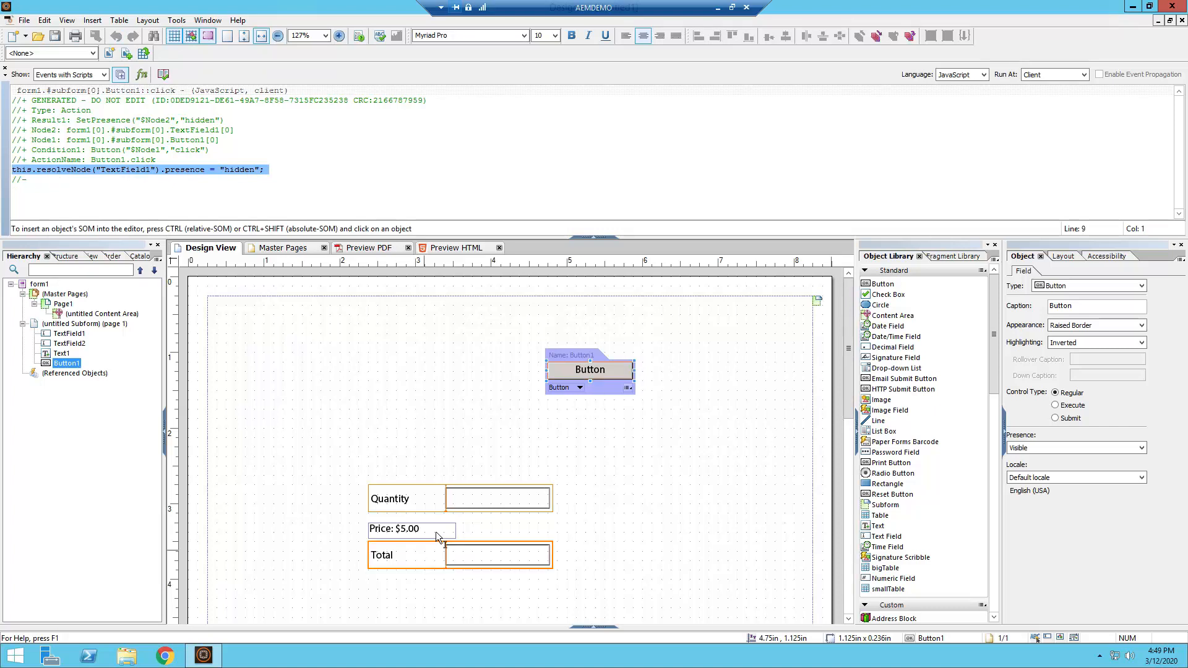
# - Preview the form as a PDF and trigger the button to test its click action
pyautogui.click(369, 249)
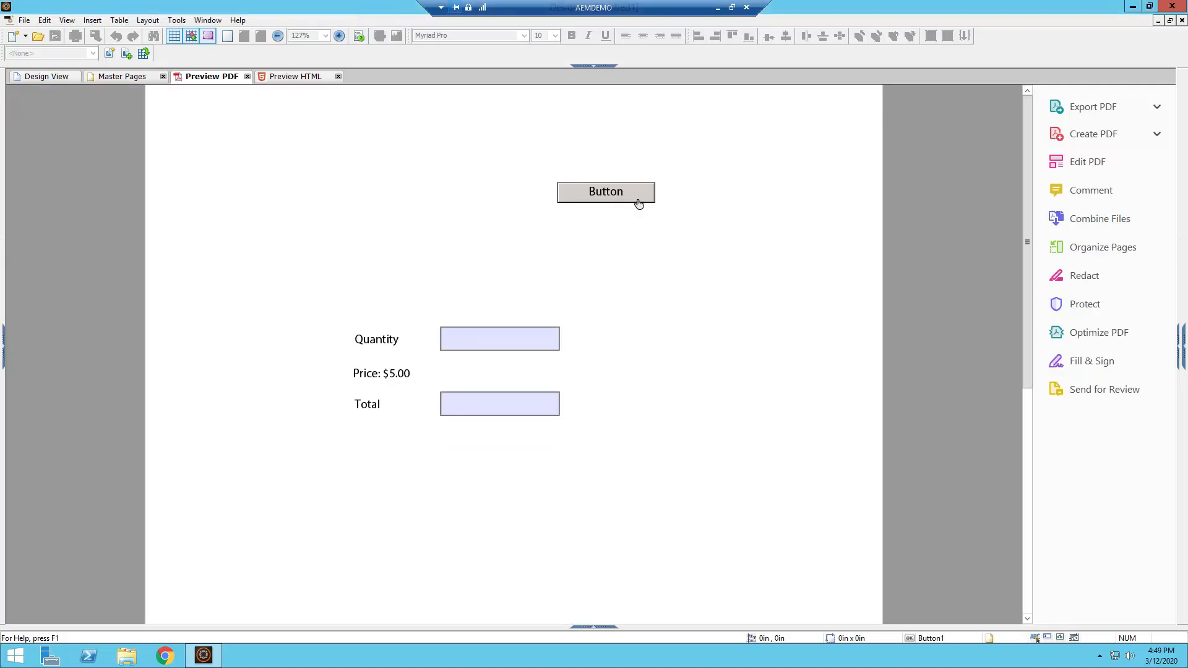
pyautogui.click(638, 201)
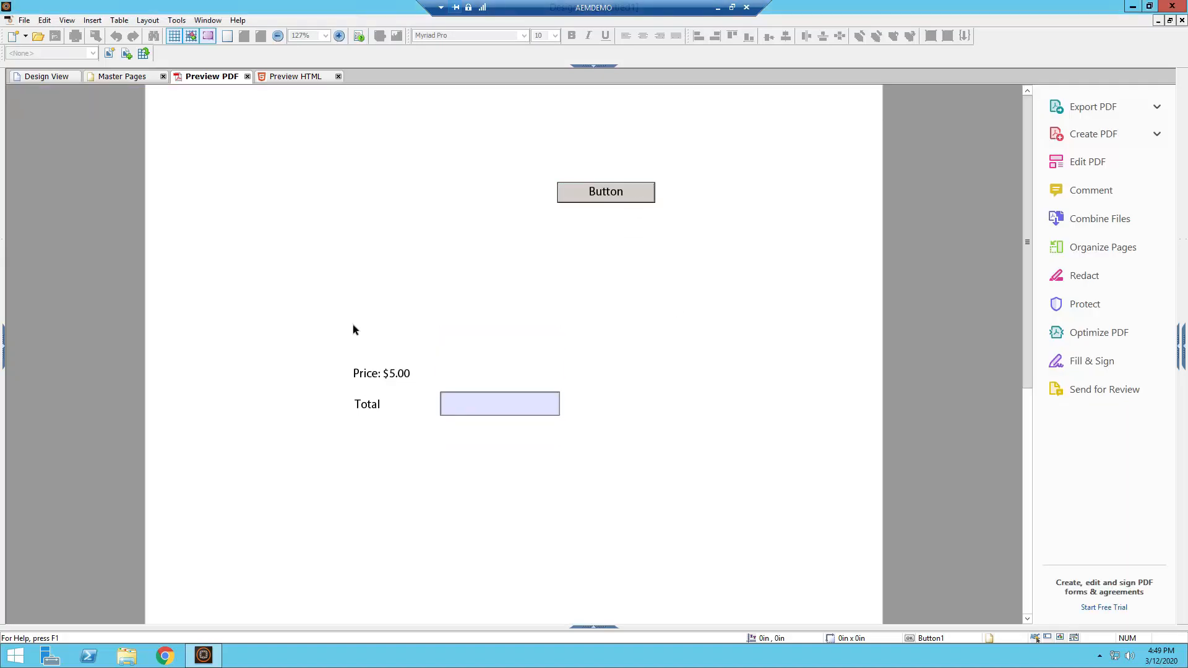